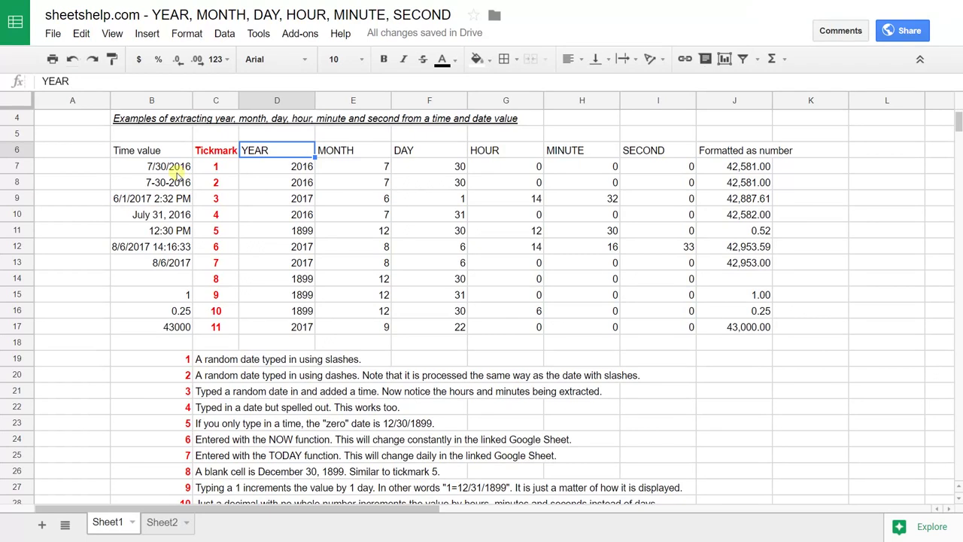
{"action": "left_click", "coordinate": [177, 173]}
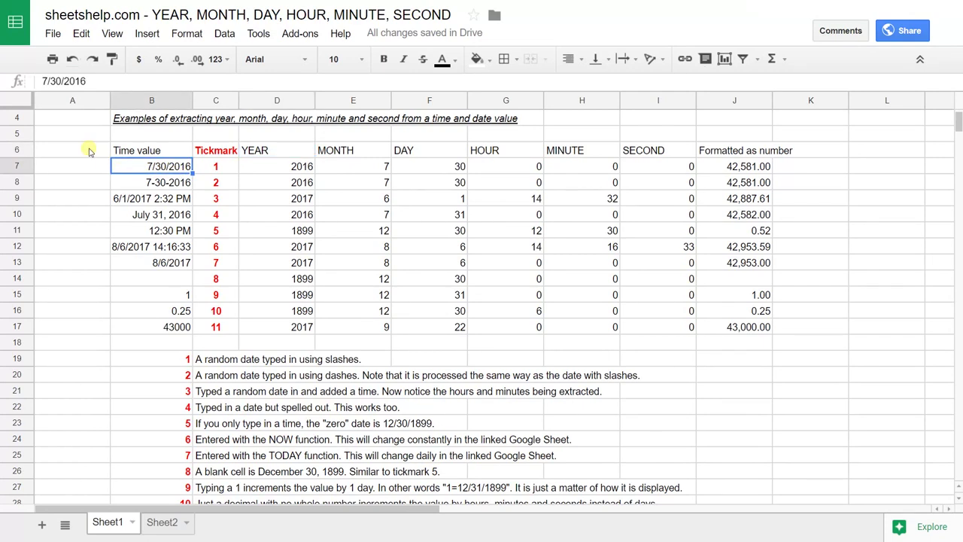
{"action": "key", "text": "Right"}
{"action": "key", "text": "Right"}
{"action": "key", "text": "Right"}
{"action": "key", "text": "Right"}
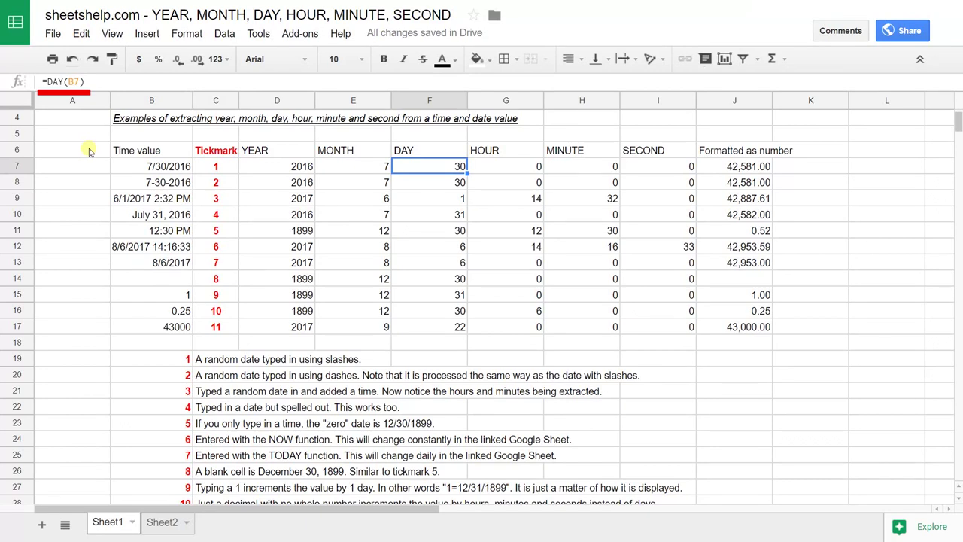
{"action": "key", "text": "Right"}
{"action": "key", "text": "Right"}
{"action": "key", "text": "Right"}
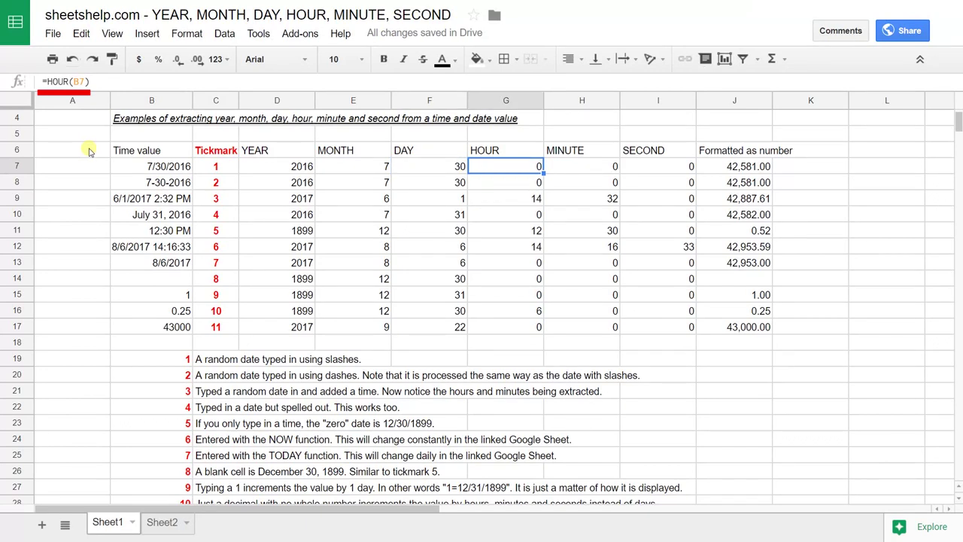
{"action": "key", "text": "Right"}
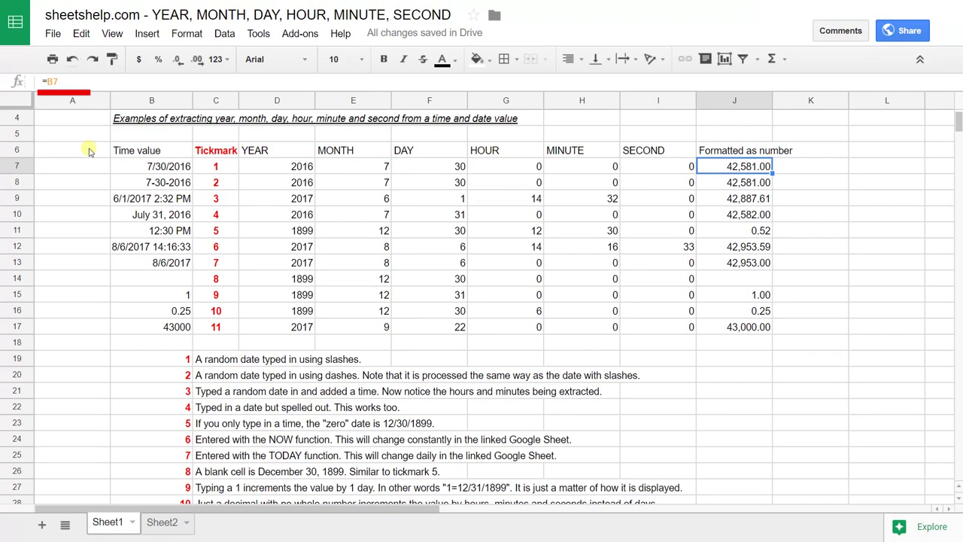
{"action": "key", "text": "Down"}
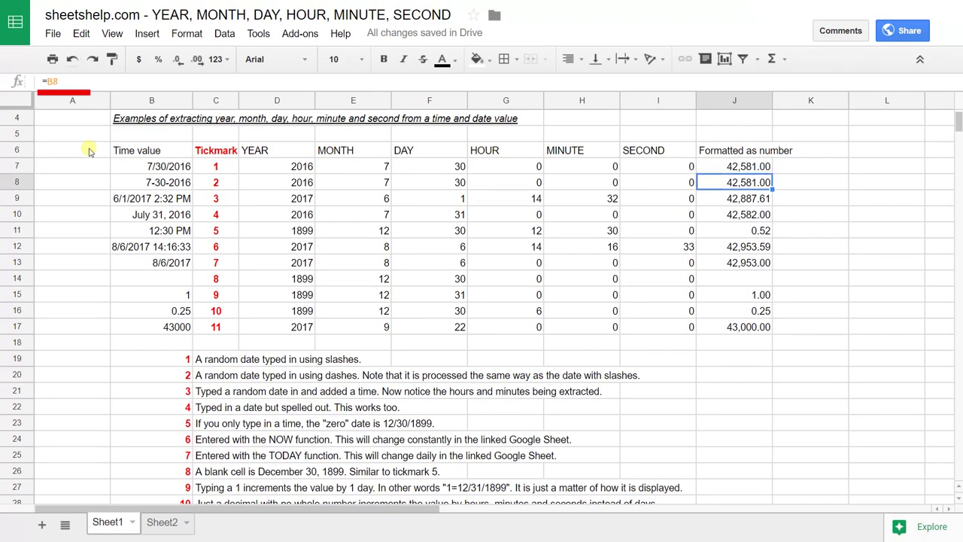
{"action": "key", "text": "Left"}
{"action": "key", "text": "Left"}
{"action": "key", "text": "Left"}
{"action": "key", "text": "Left"}
{"action": "key", "text": "Left"}
{"action": "key", "text": "Left"}
{"action": "key", "text": "Left"}
{"action": "key", "text": "Left"}
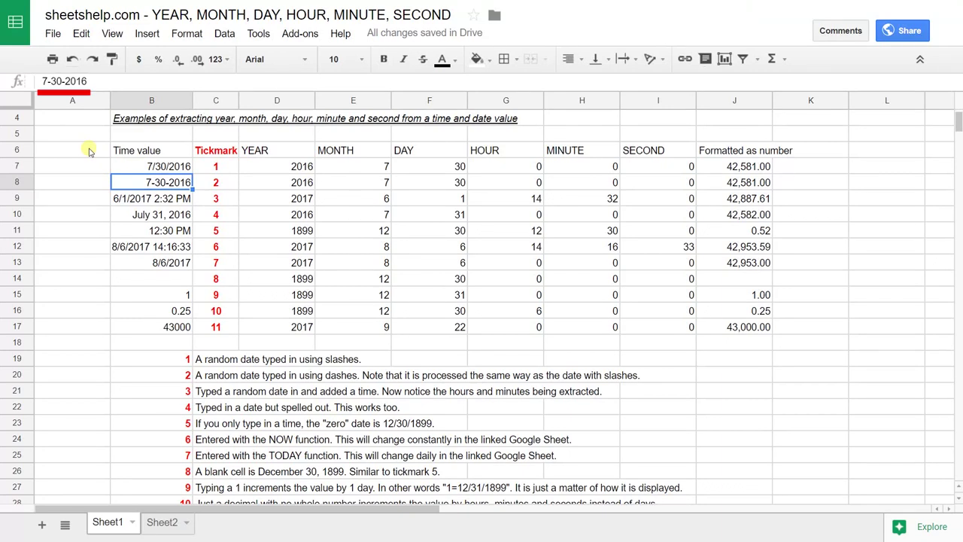
{"action": "key", "text": "Down"}
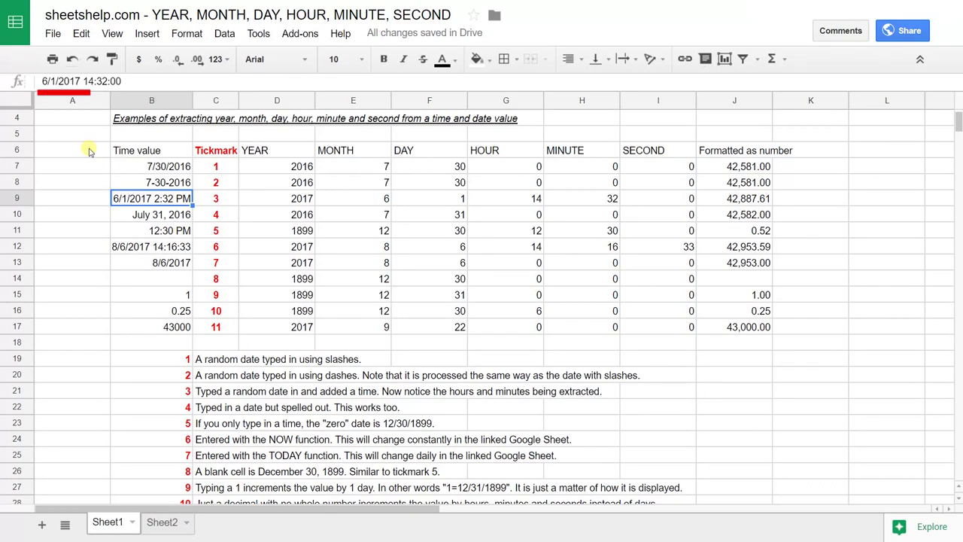
{"action": "key", "text": "Right"}
{"action": "key", "text": "Right"}
{"action": "key", "text": "Right"}
{"action": "key", "text": "Right"}
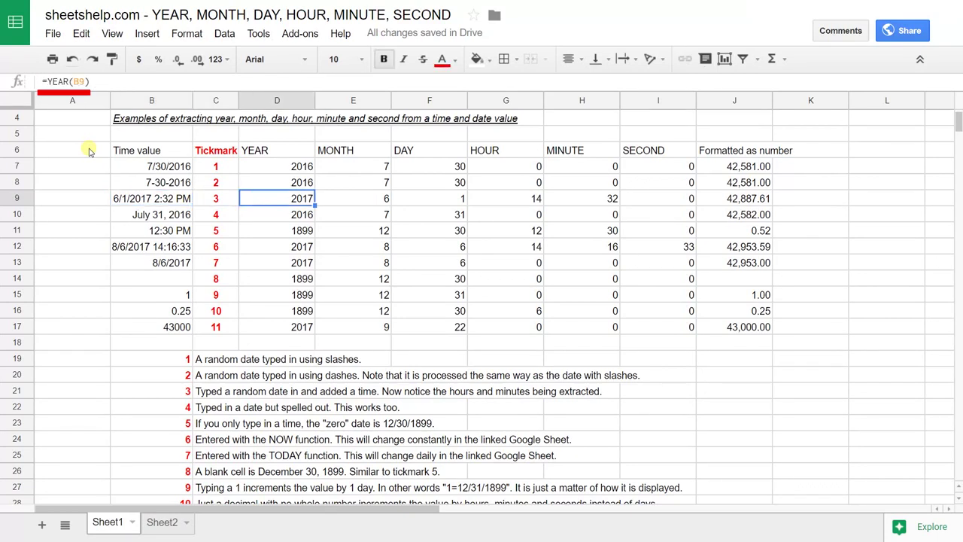
{"action": "key", "text": "Right"}
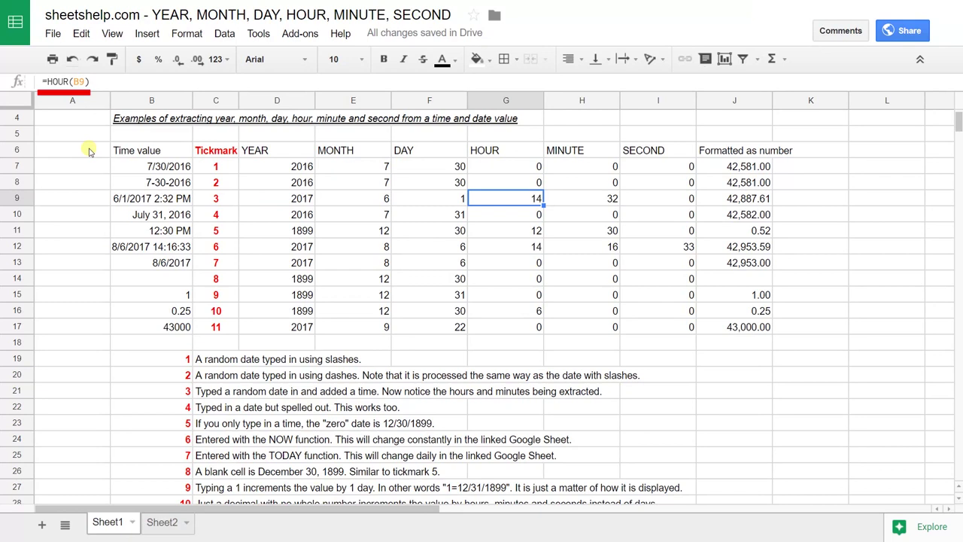
{"action": "key", "text": "F2"}
{"action": "key", "text": "Escape"}
{"action": "key", "text": "Down"}
{"action": "key", "text": "Left"}
{"action": "key", "text": "Left"}
{"action": "key", "text": "Left"}
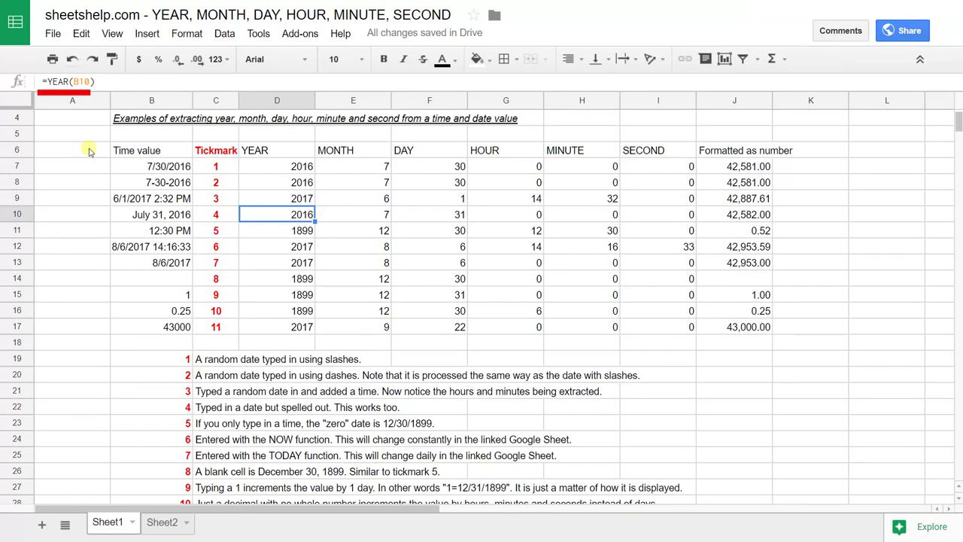
{"action": "key", "text": "Left"}
{"action": "key", "text": "Left"}
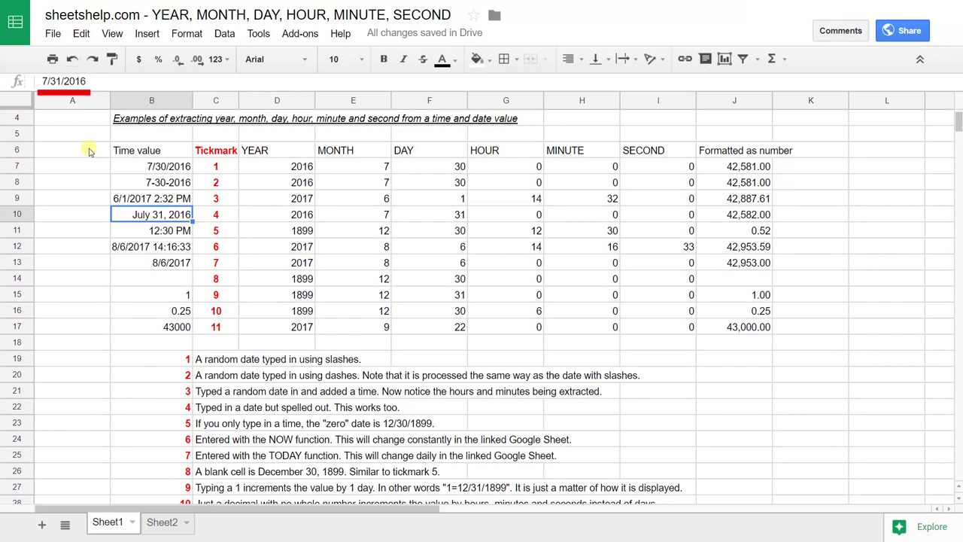
{"action": "key", "text": "Right"}
{"action": "key", "text": "Right"}
{"action": "key", "text": "Right"}
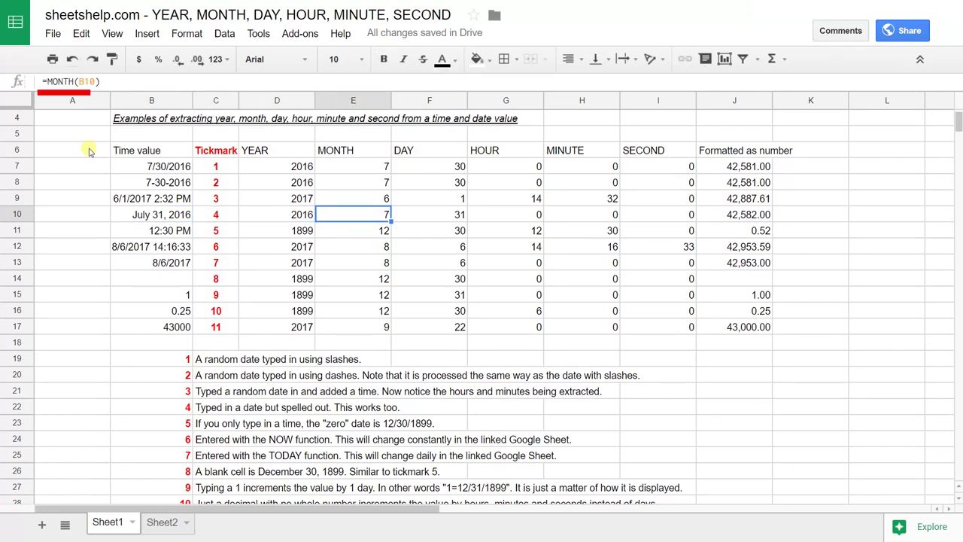
{"action": "key", "text": "Down"}
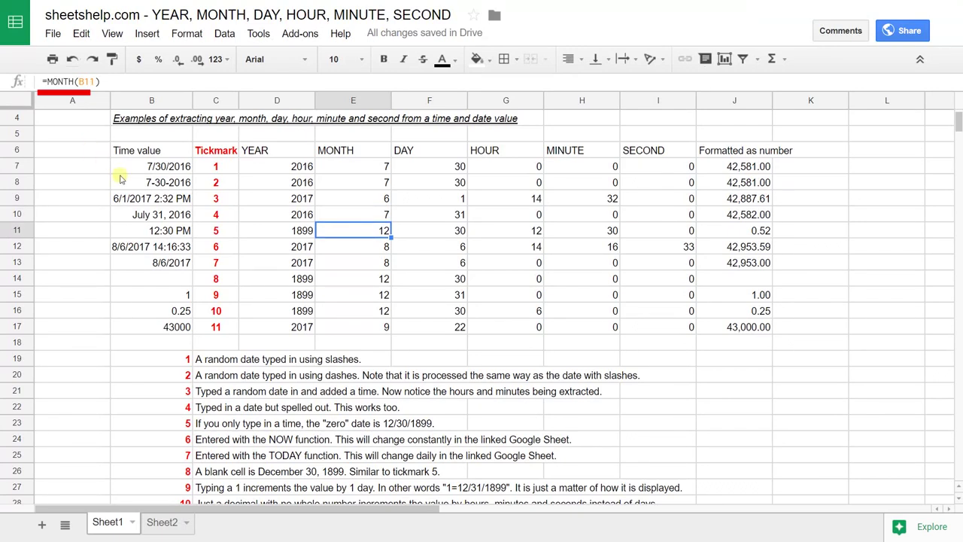
{"action": "left_click", "coordinate": [273, 234]}
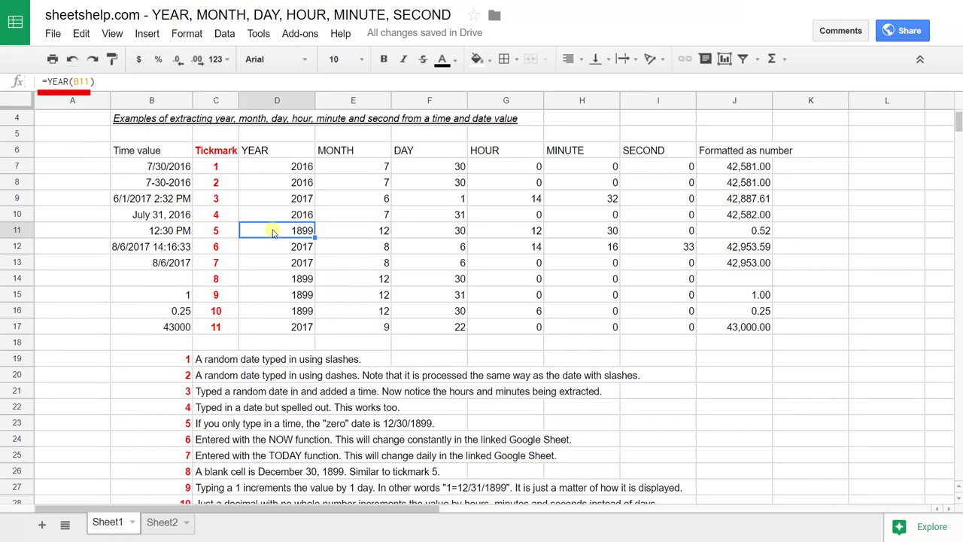
{"action": "left_click", "coordinate": [182, 251]}
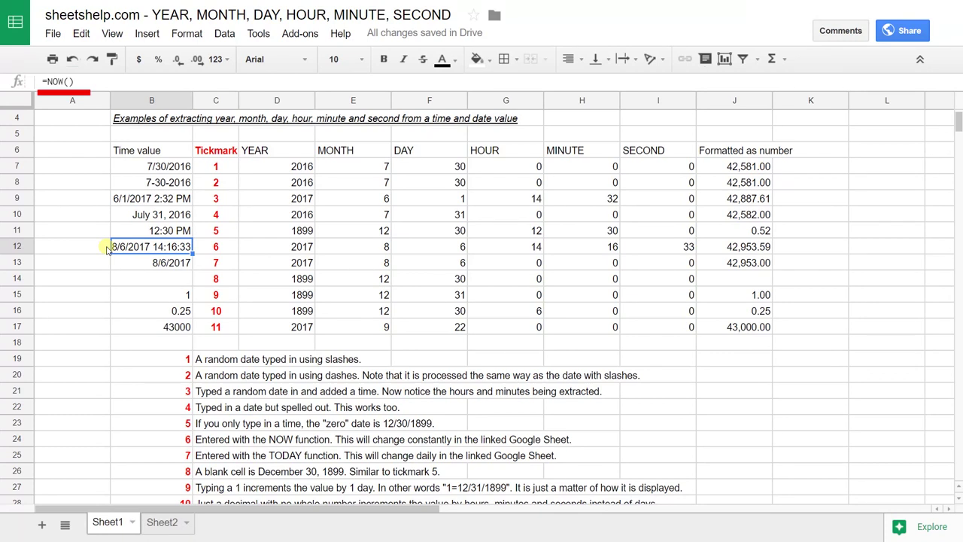
{"action": "key", "text": "Right"}
{"action": "key", "text": "Right"}
{"action": "key", "text": "Right"}
{"action": "key", "text": "Right"}
{"action": "key", "text": "Right"}
{"action": "key", "text": "Right"}
{"action": "key", "text": "Right"}
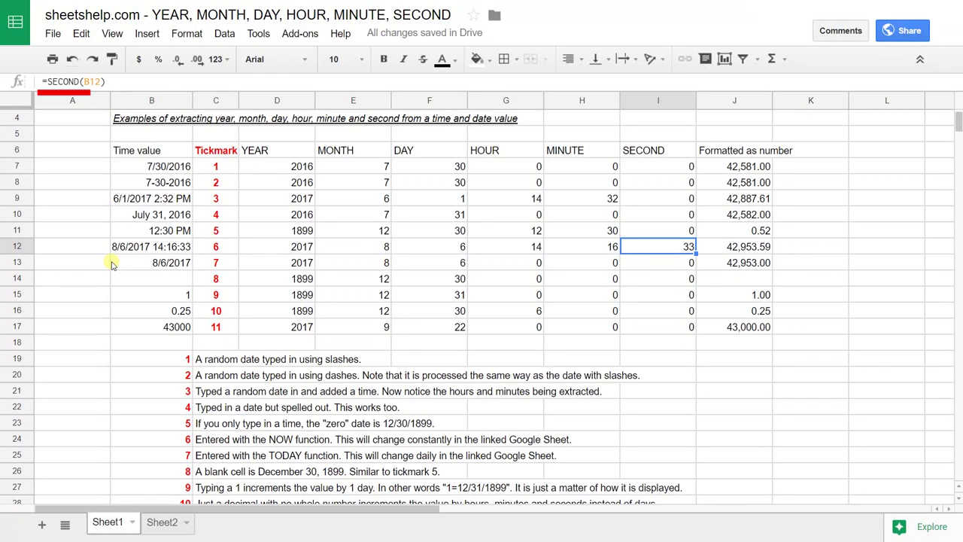
{"action": "key", "text": "F5"}
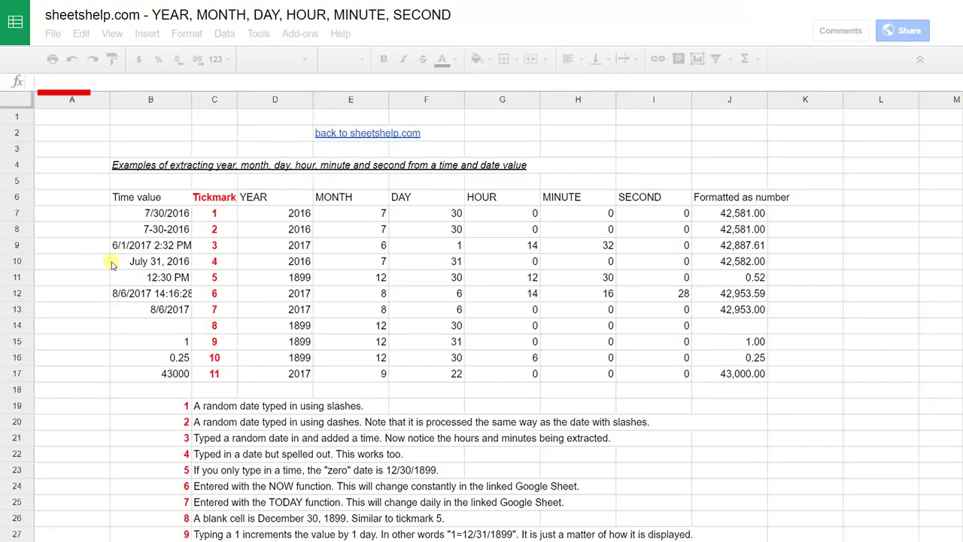
{"action": "left_click", "coordinate": [130, 294]}
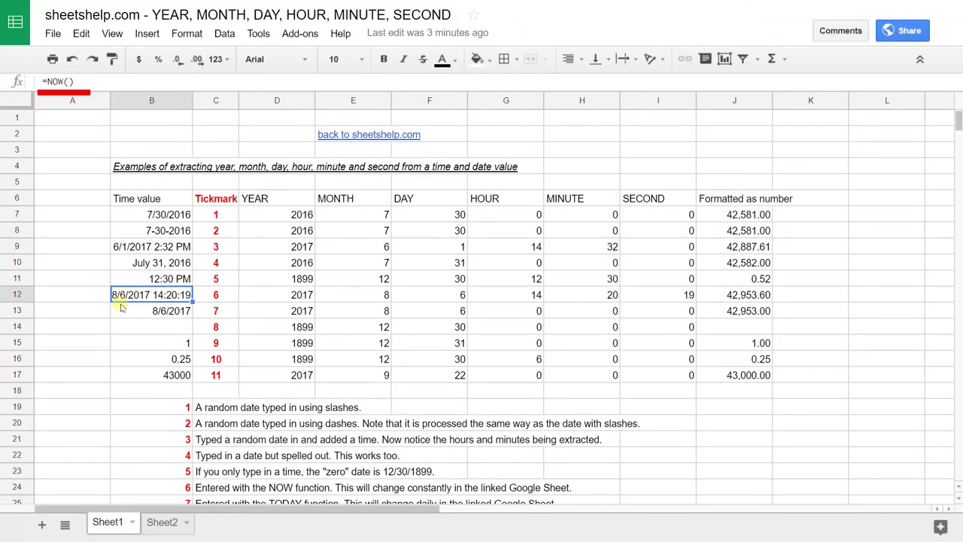
{"action": "left_click", "coordinate": [122, 311]}
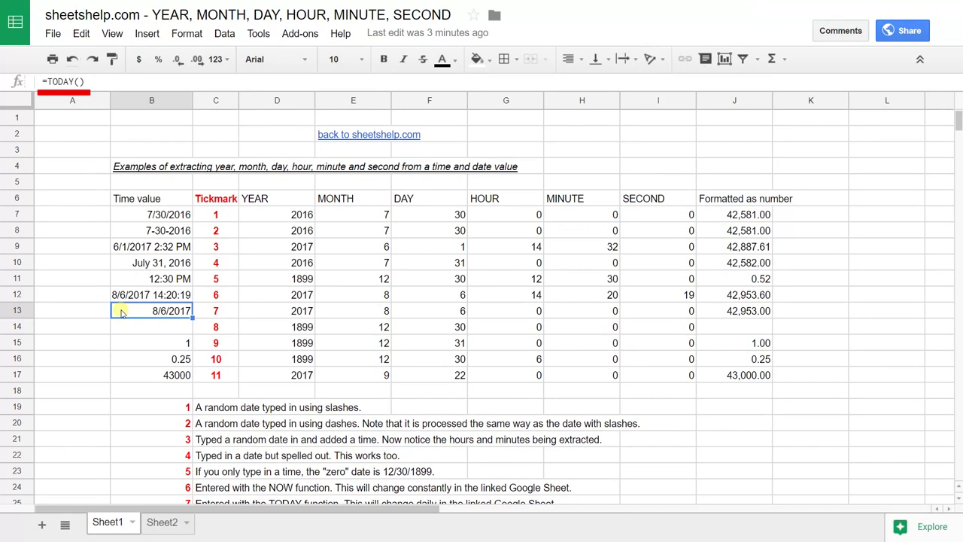
{"action": "key", "text": "Right"}
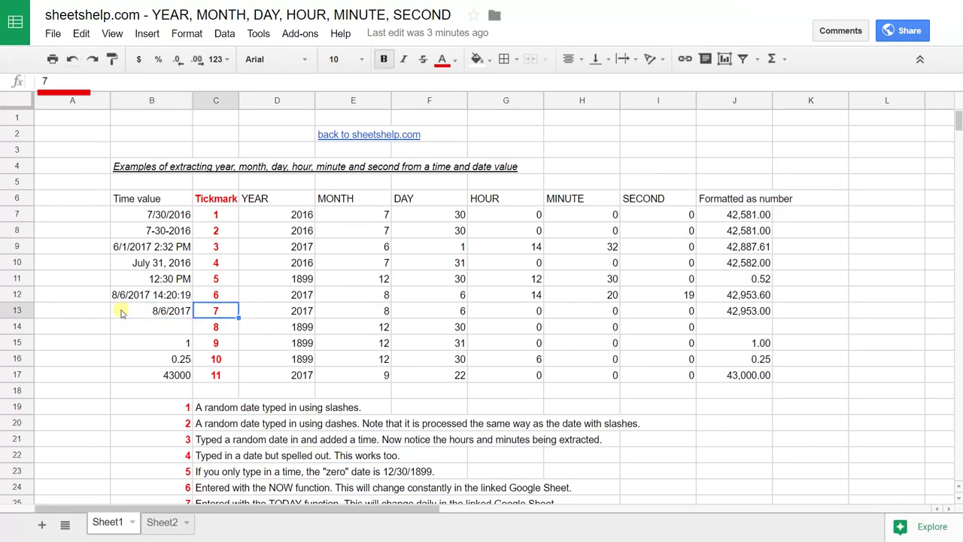
{"action": "key", "text": "Left"}
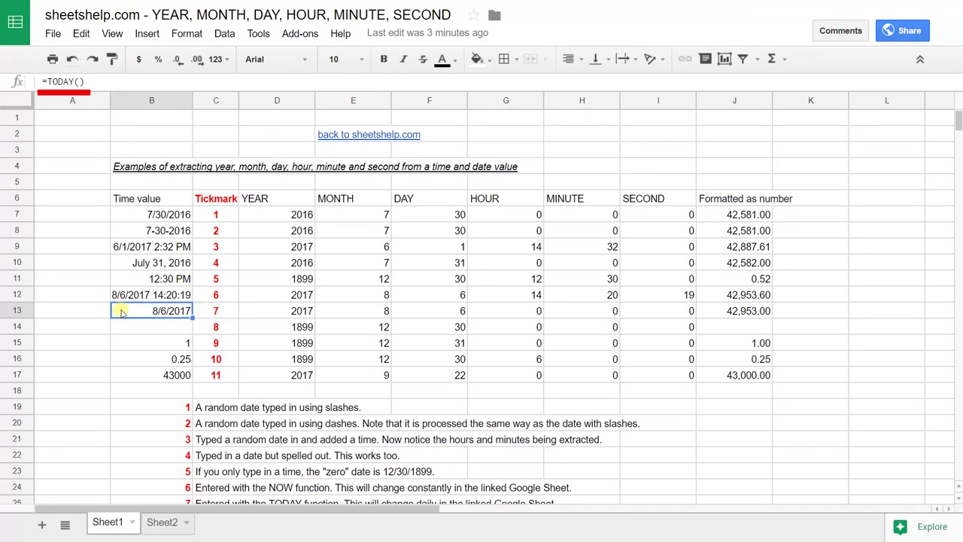
{"action": "left_click", "coordinate": [127, 315]}
{"action": "key", "text": "Right"}
{"action": "key", "text": "Right"}
{"action": "key", "text": "Right"}
{"action": "key", "text": "Right"}
{"action": "key", "text": "Right"}
{"action": "key", "text": "Left"}
{"action": "key", "text": "Left"}
{"action": "key", "text": "Left"}
{"action": "key", "text": "Left"}
{"action": "key", "text": "Left"}
{"action": "key", "text": "Down"}
{"action": "key", "text": "Down"}
{"action": "key", "text": "Down"}
{"action": "key", "text": "Down"}
{"action": "key", "text": "Down"}
{"action": "key", "text": "Down"}
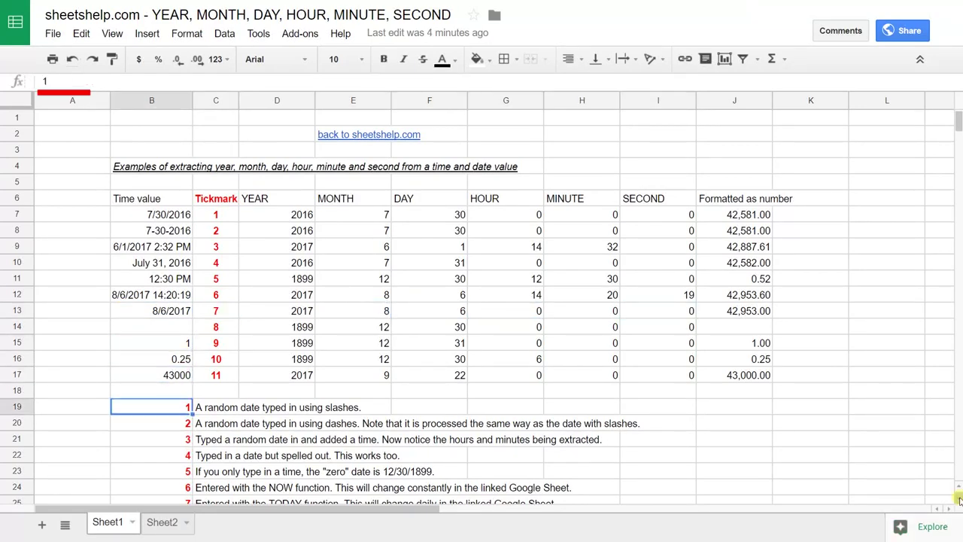
{"action": "key", "text": "Down"}
{"action": "key", "text": "Down"}
{"action": "key", "text": "Down"}
{"action": "key", "text": "Down"}
{"action": "key", "text": "Down"}
{"action": "key", "text": "Down"}
{"action": "key", "text": "Down"}
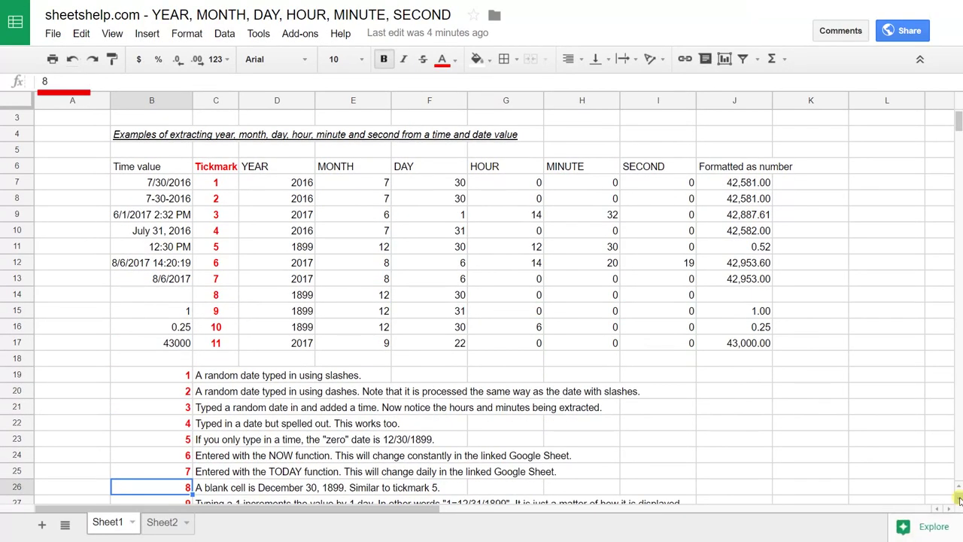
{"action": "key", "text": "Up"}
{"action": "key", "text": "Up"}
{"action": "key", "text": "Up"}
{"action": "key", "text": "Up"}
{"action": "key", "text": "Up"}
{"action": "key", "text": "Up"}
{"action": "key", "text": "Up"}
{"action": "key", "text": "Up"}
{"action": "key", "text": "Up"}
{"action": "key", "text": "Up"}
{"action": "key", "text": "Up"}
{"action": "key", "text": "Up"}
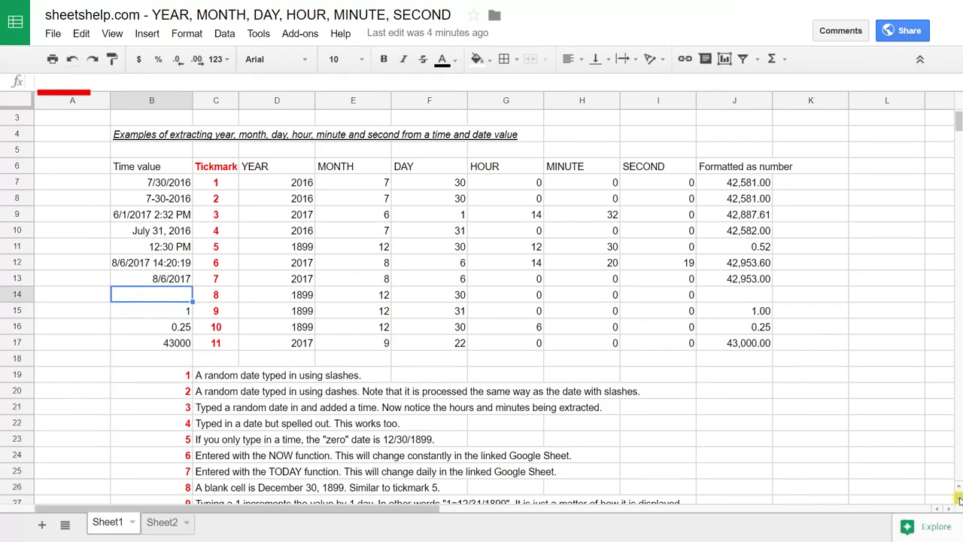
{"action": "key", "text": "Right"}
{"action": "key", "text": "Right"}
{"action": "key", "text": "Right"}
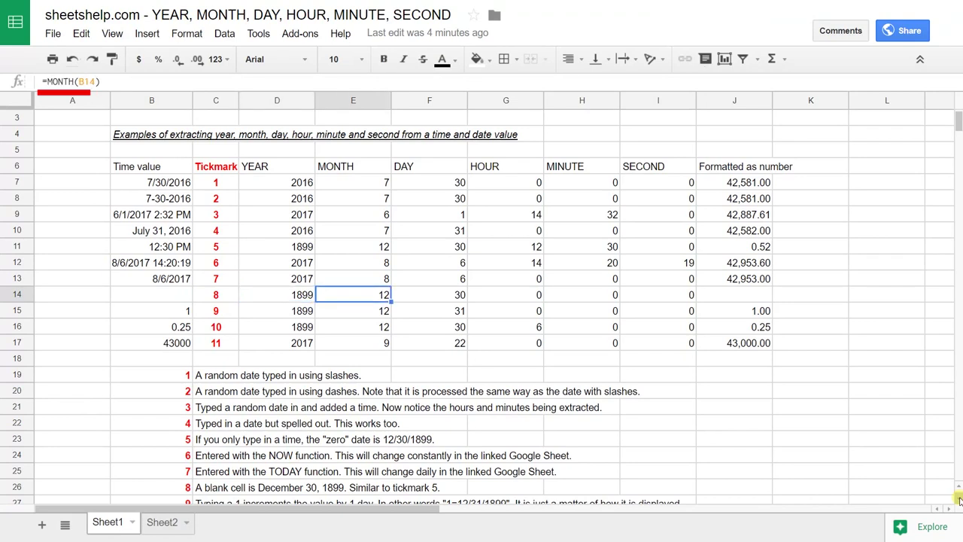
{"action": "key", "text": "Left"}
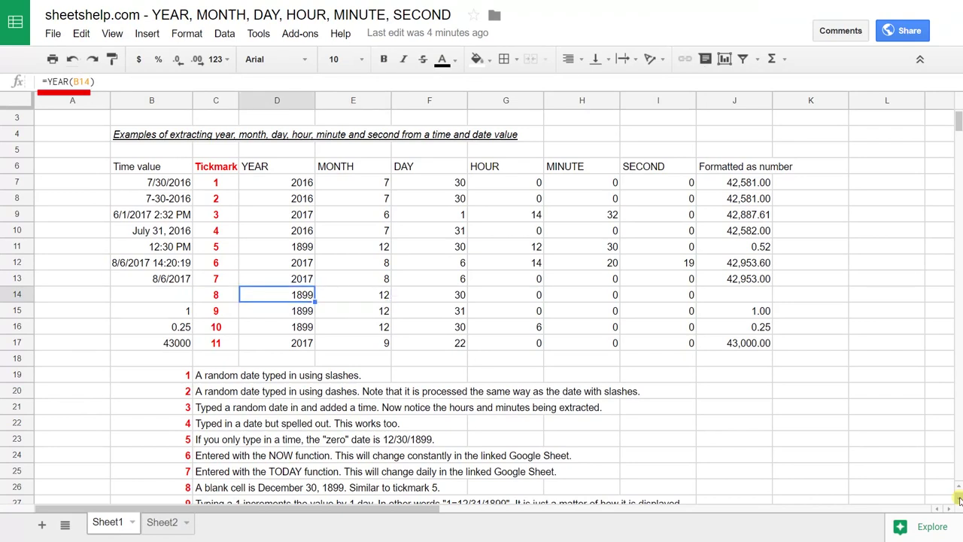
{"action": "key", "text": "Left"}
{"action": "key", "text": "Left"}
{"action": "type", "text": "0"}
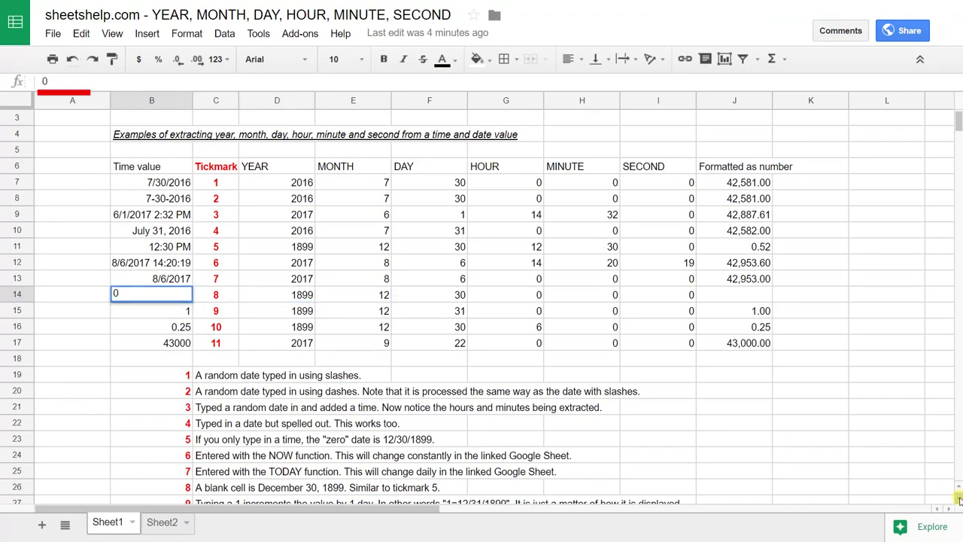
{"action": "key", "text": "Return"}
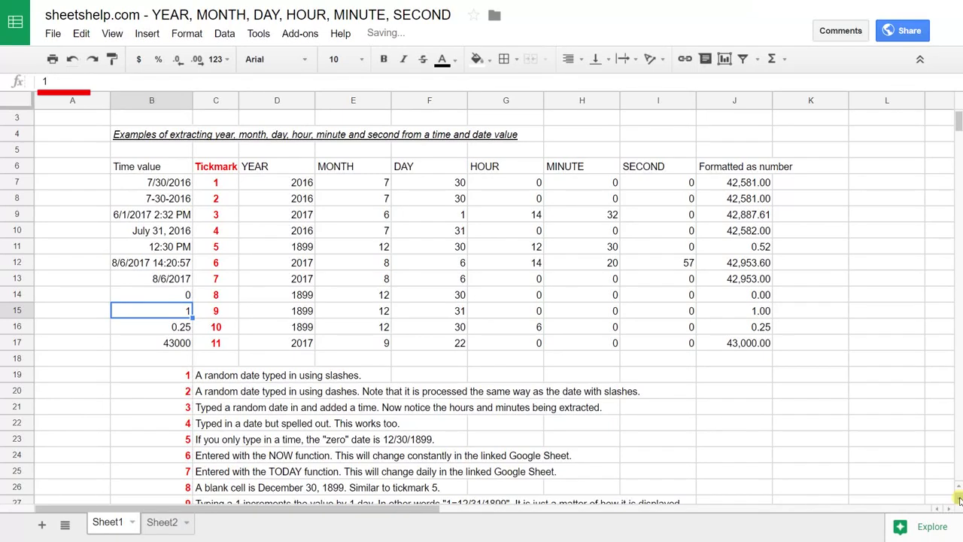
{"action": "key", "text": "ctrl+z"}
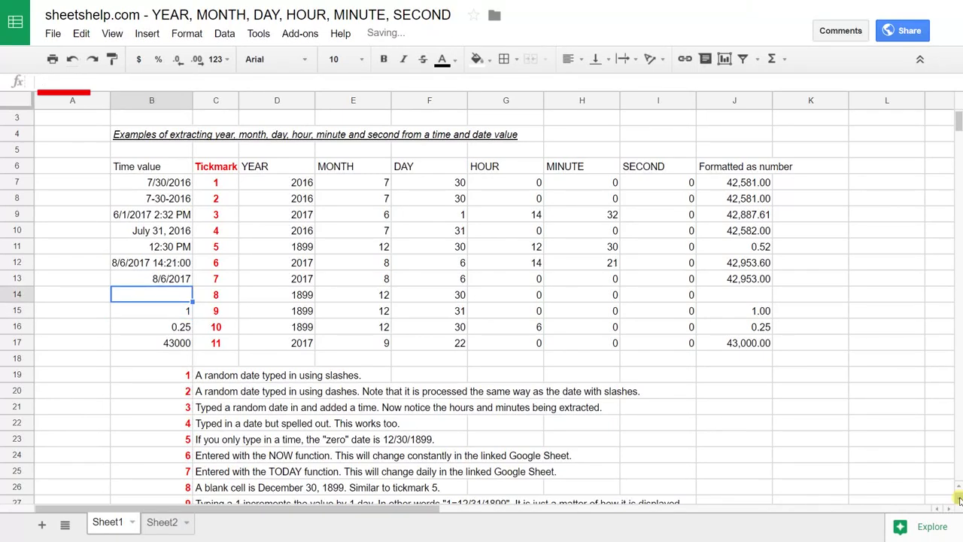
{"action": "key", "text": "Down"}
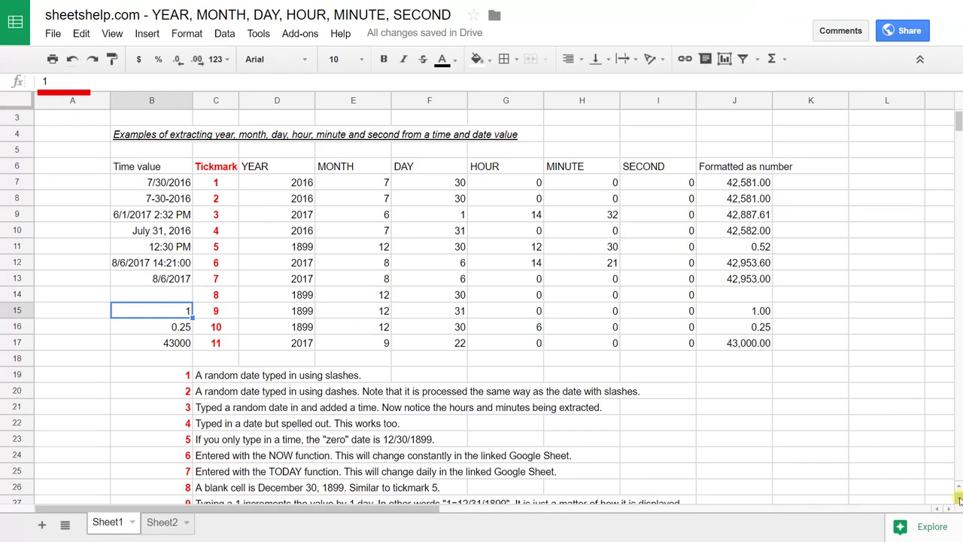
{"action": "key", "text": "Down"}
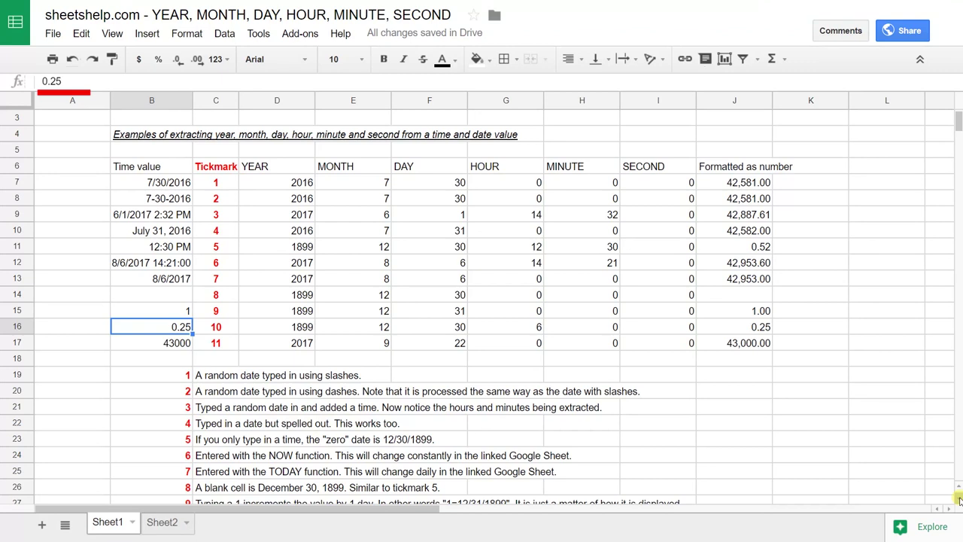
{"action": "key", "text": "Right"}
{"action": "key", "text": "Right"}
{"action": "key", "text": "Right"}
{"action": "key", "text": "Right"}
{"action": "key", "text": "Right"}
{"action": "key", "text": "Right"}
{"action": "key", "text": "Right"}
{"action": "key", "text": "Right"}
{"action": "key", "text": "Right"}
{"action": "key", "text": "Left"}
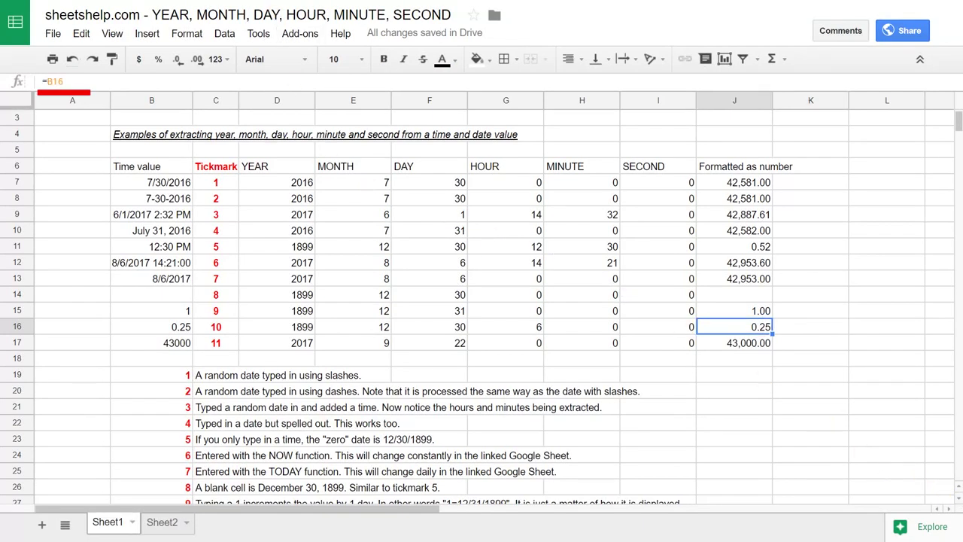
{"action": "left_click", "coordinate": [216, 59]}
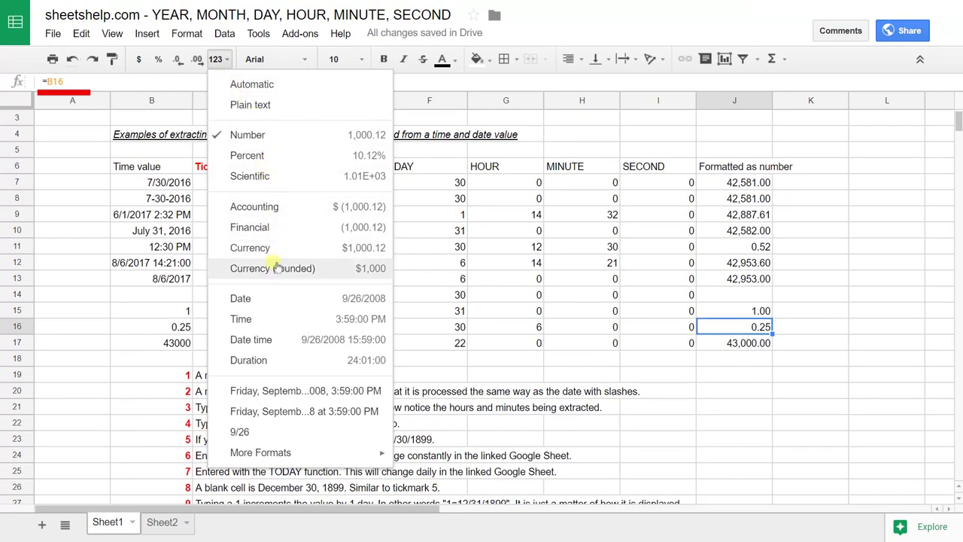
{"action": "left_click", "coordinate": [280, 319]}
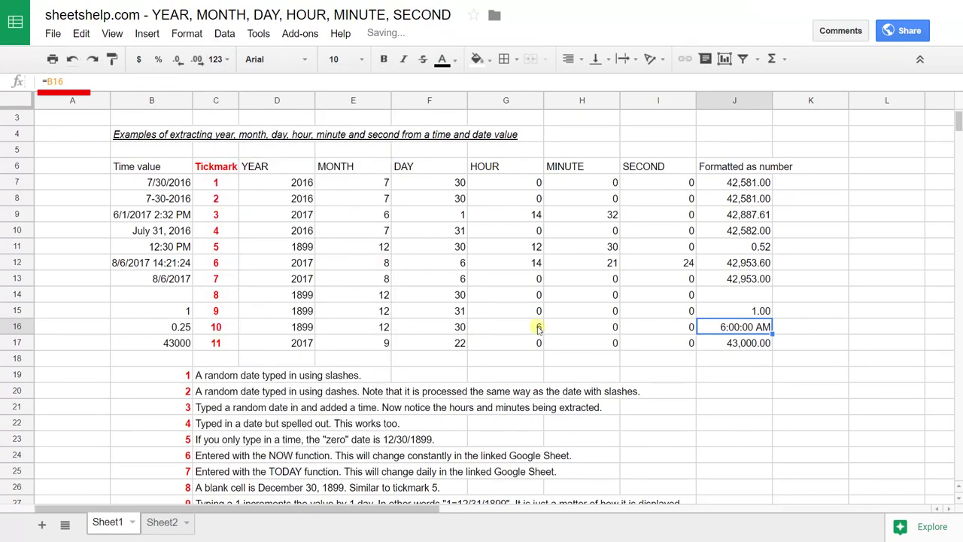
{"action": "key", "text": "ctrl+z"}
{"action": "left_click", "coordinate": [591, 325]}
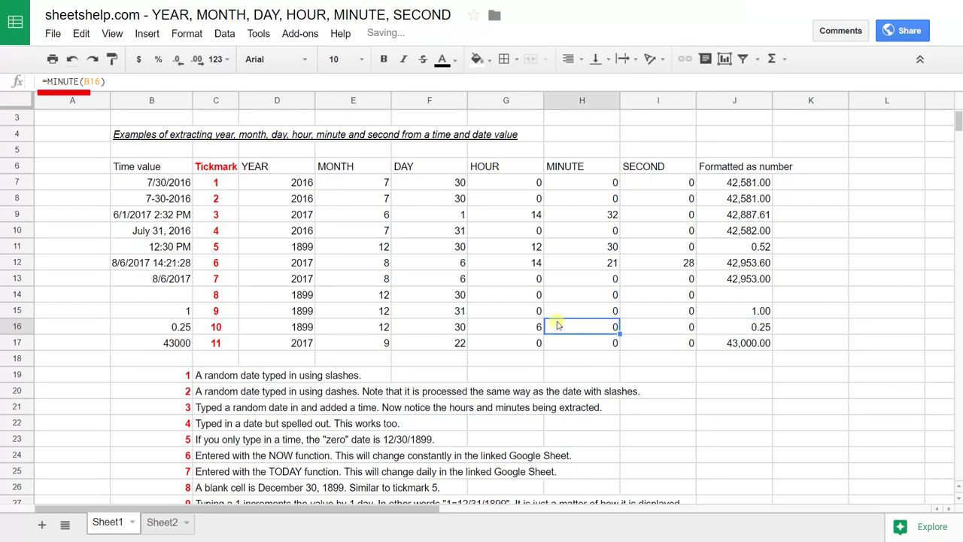
{"action": "left_click", "coordinate": [529, 326]}
{"action": "left_click", "coordinate": [155, 344]}
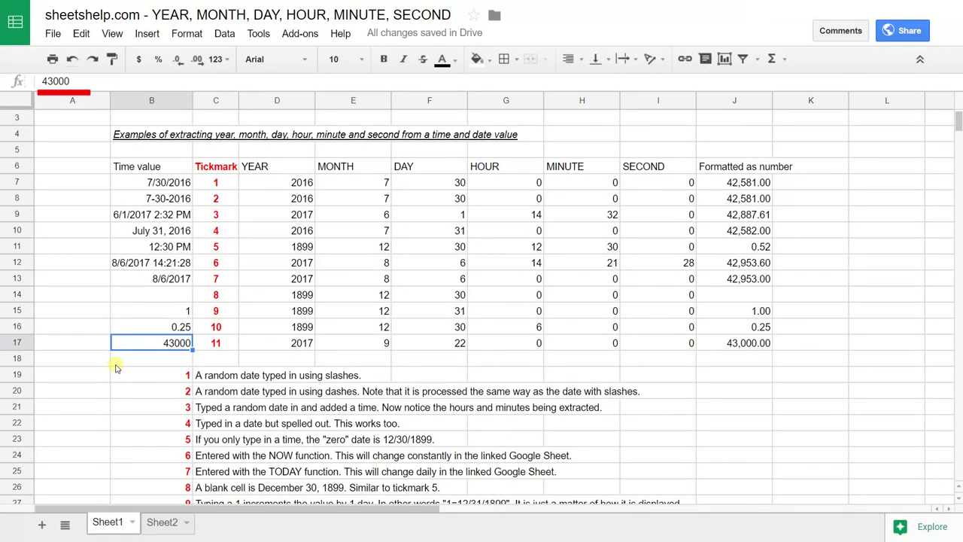
{"action": "key", "text": "Right"}
{"action": "key", "text": "Right"}
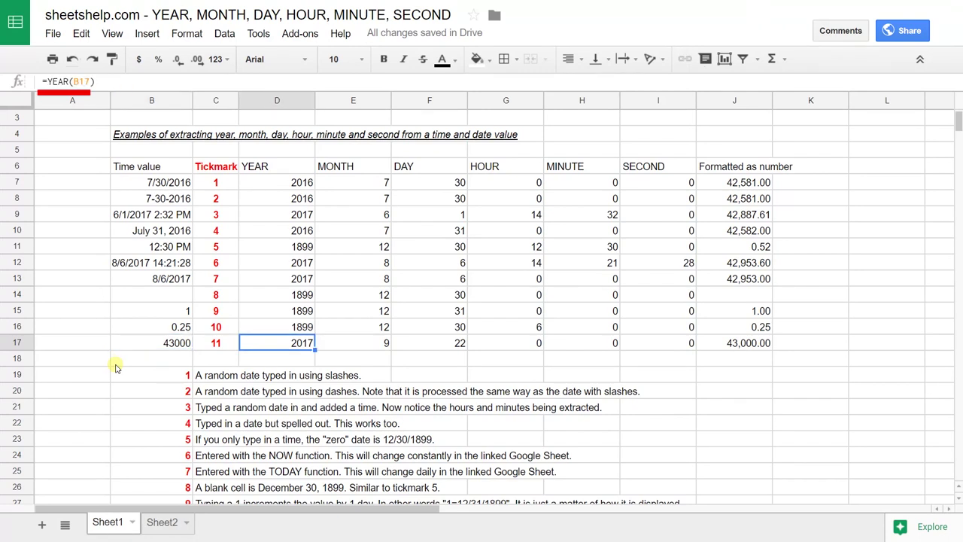